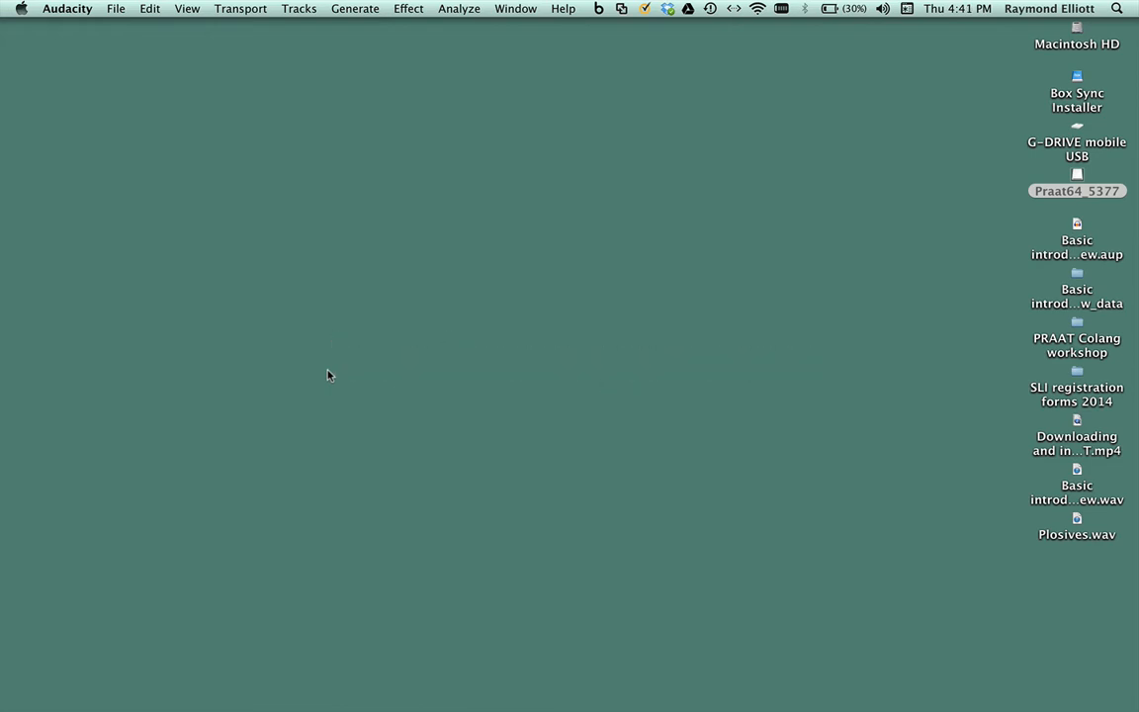
- Launch Praat and confirm opening the application downloaded from the internet
mouse_move(334, 692)
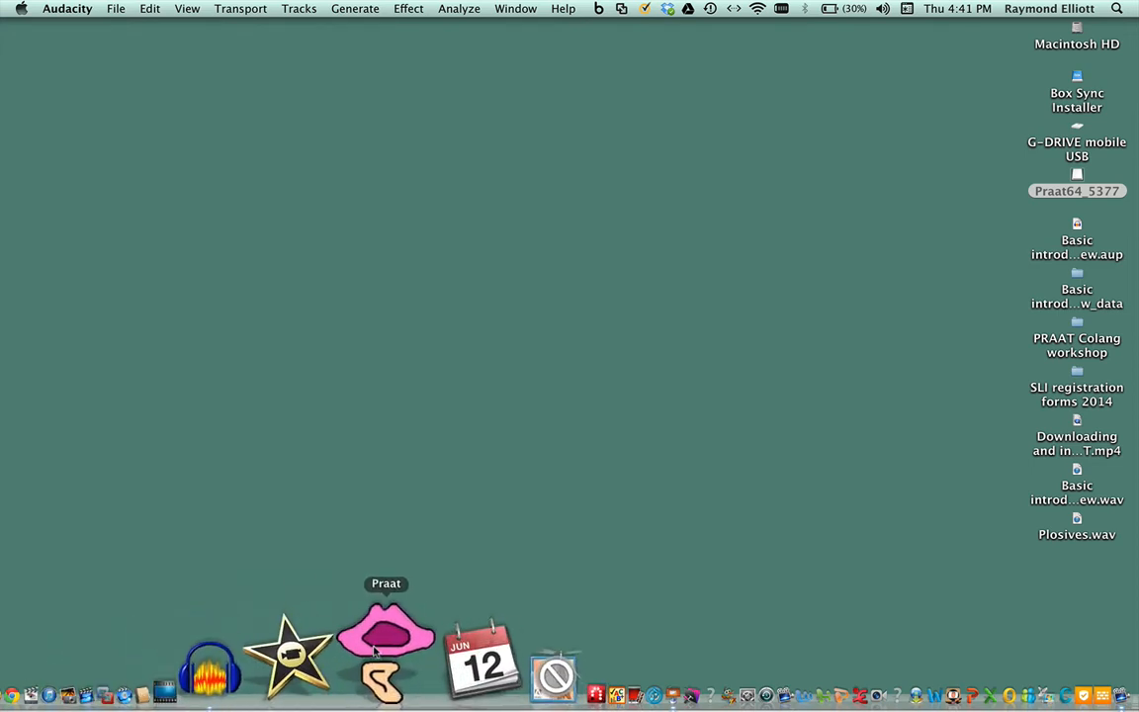
click(375, 647)
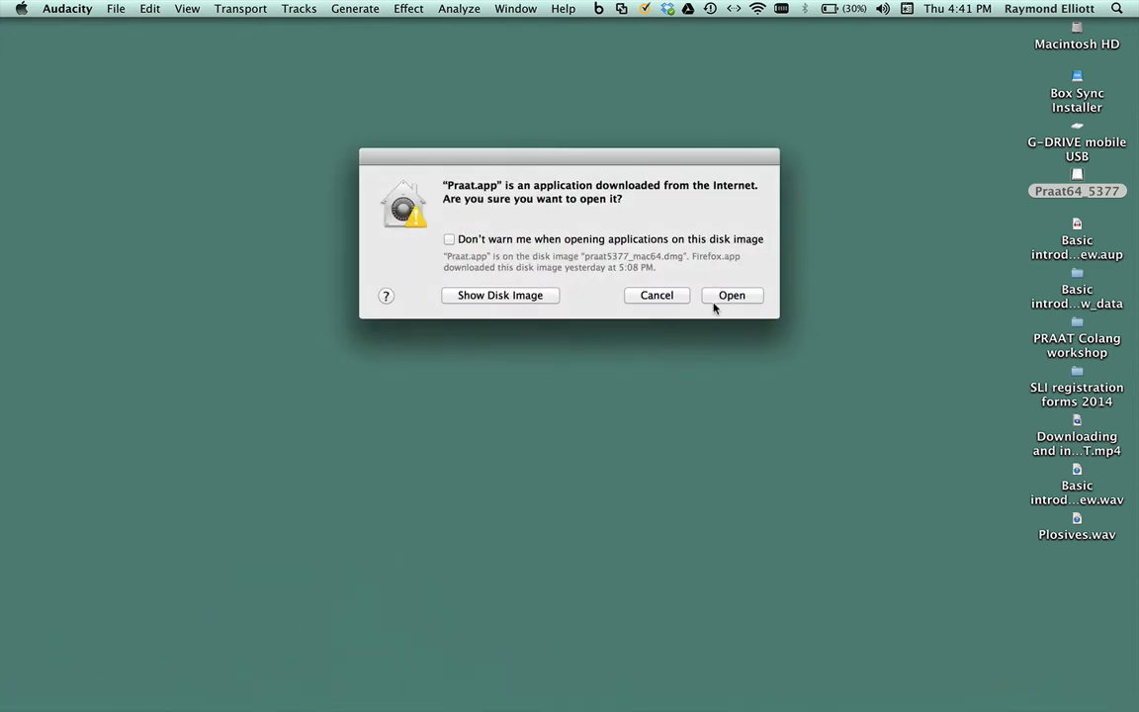
click(729, 296)
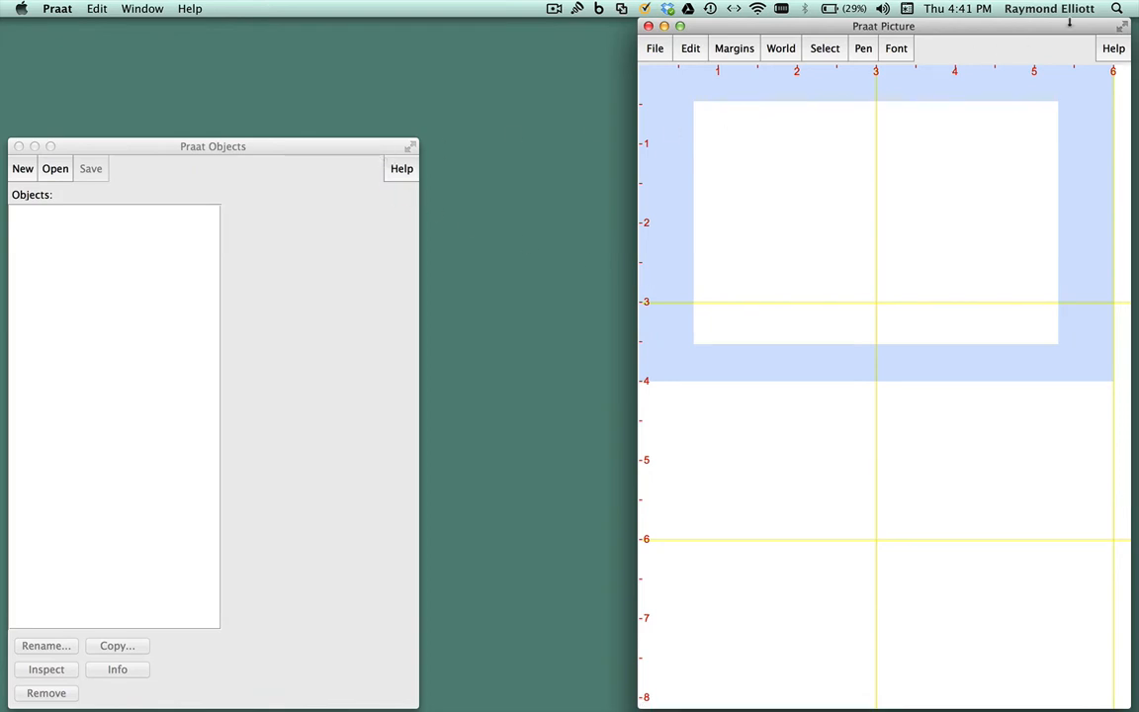
- Close the Praat Picture window and reposition the Praat Objects window
click(649, 26)
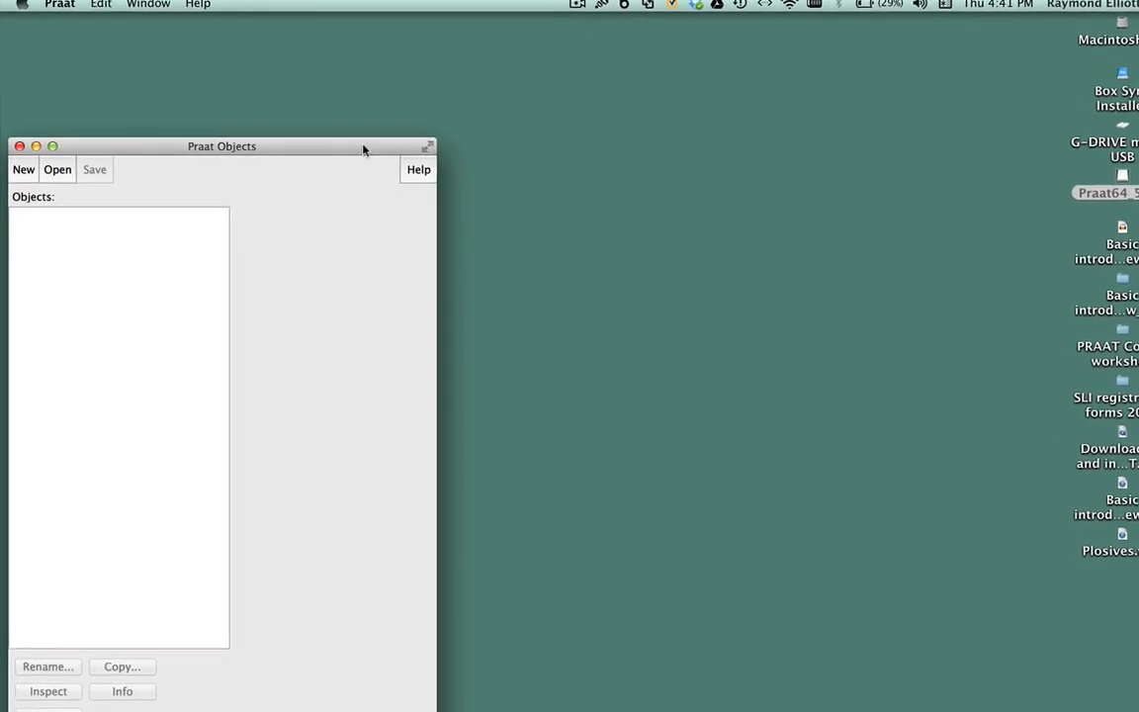
drag(351, 146, 392, 95)
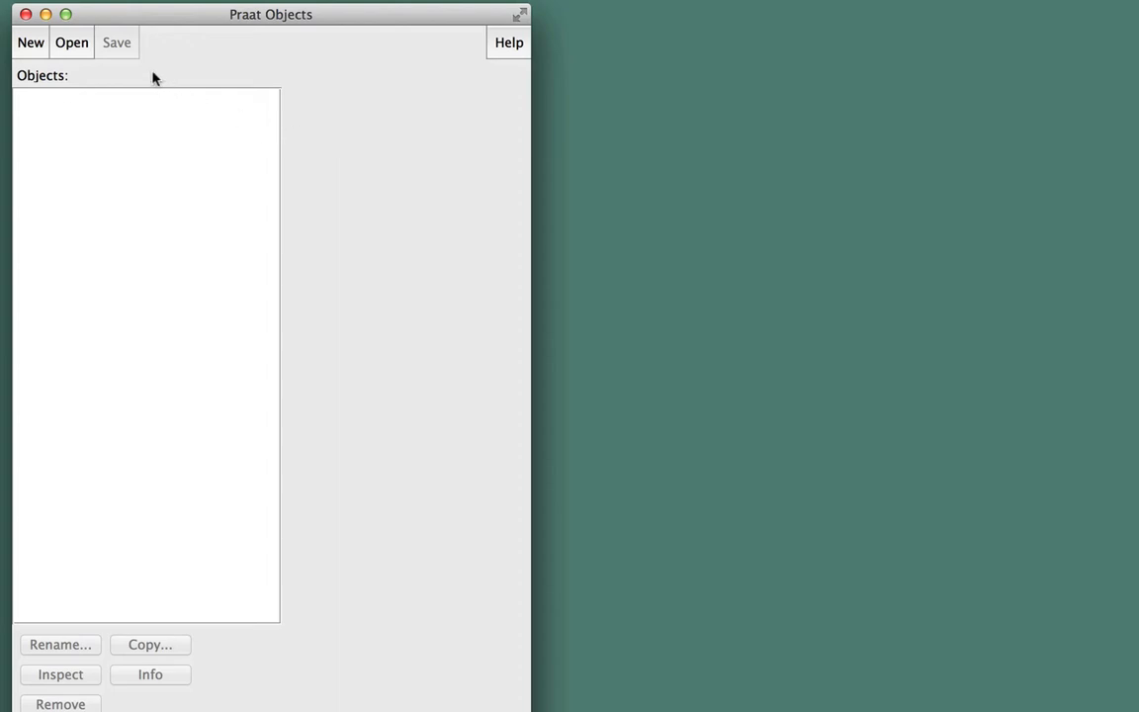
- Read the sound file Plosives.wav into Praat, finding it by searching for plosives.wav
click(71, 44)
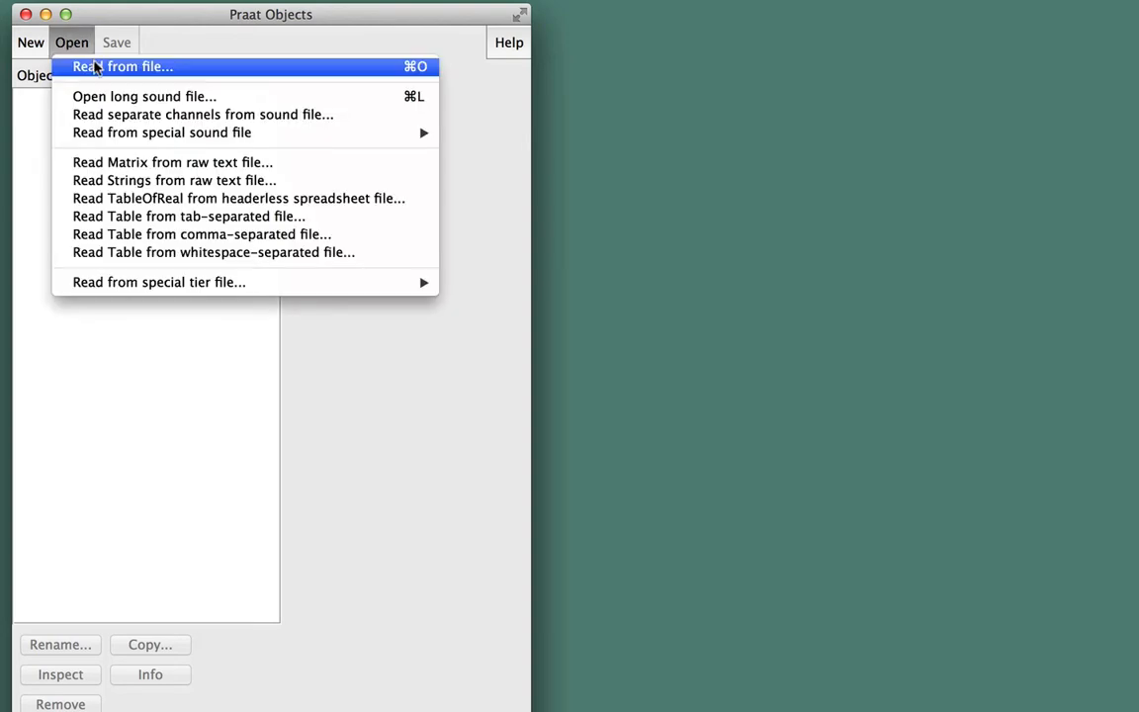
click(95, 66)
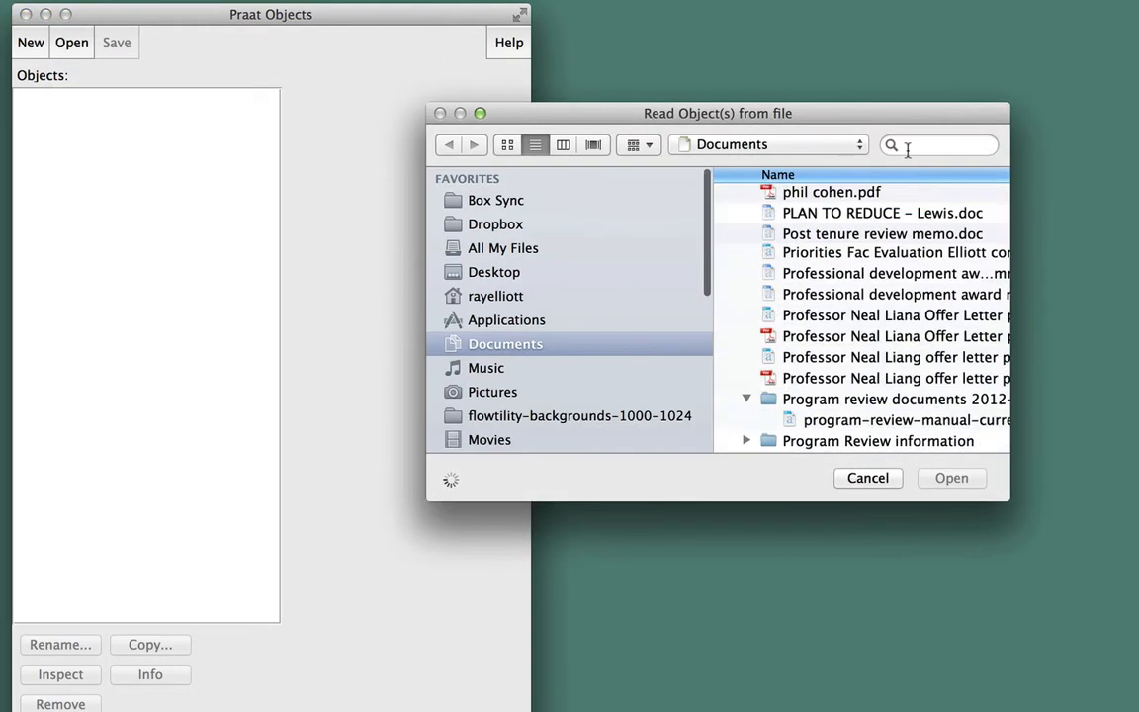
click(910, 147)
text(plosi)
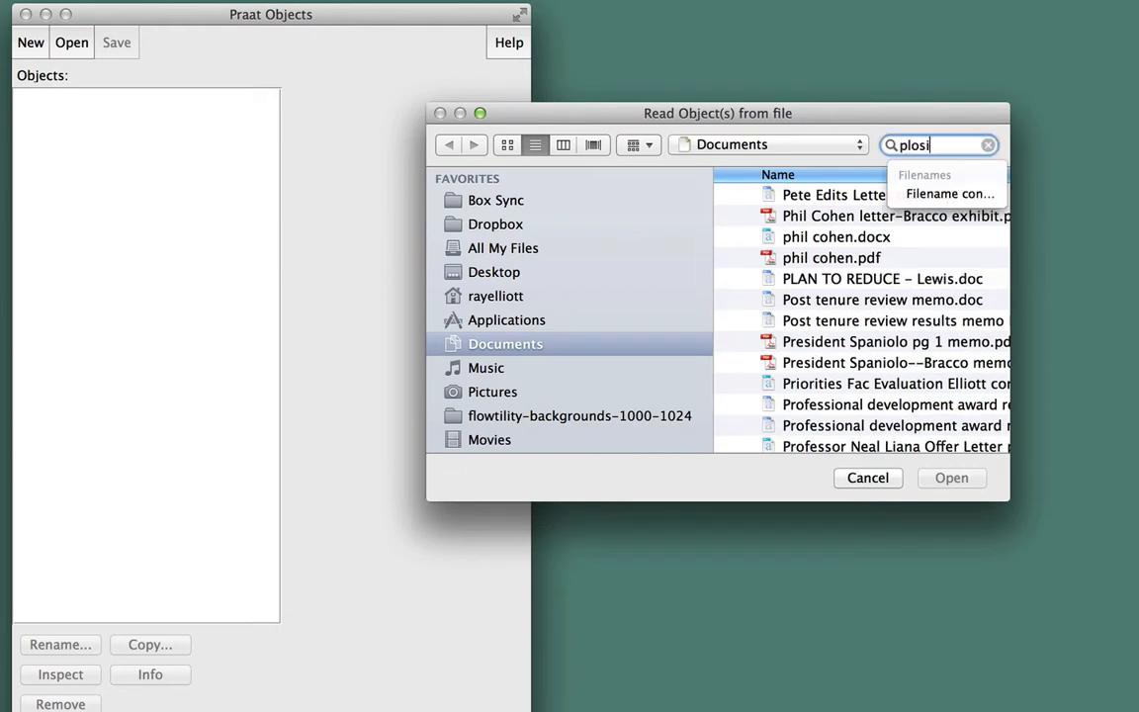
text(ves.wav)
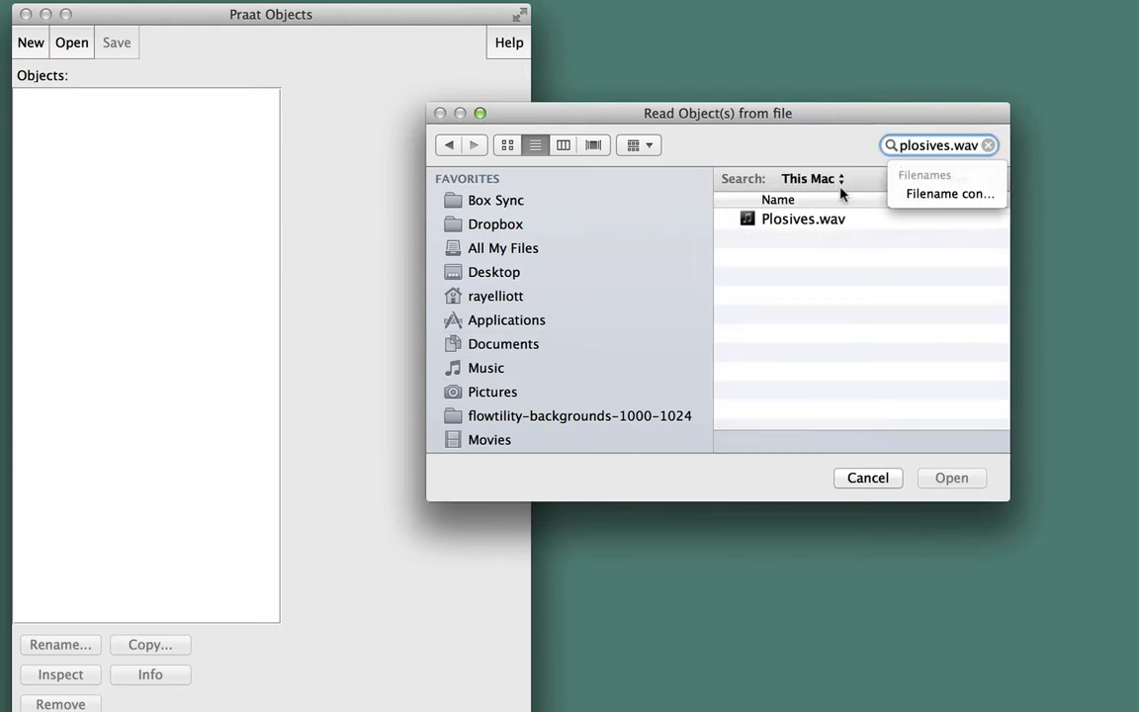
double_click(804, 220)
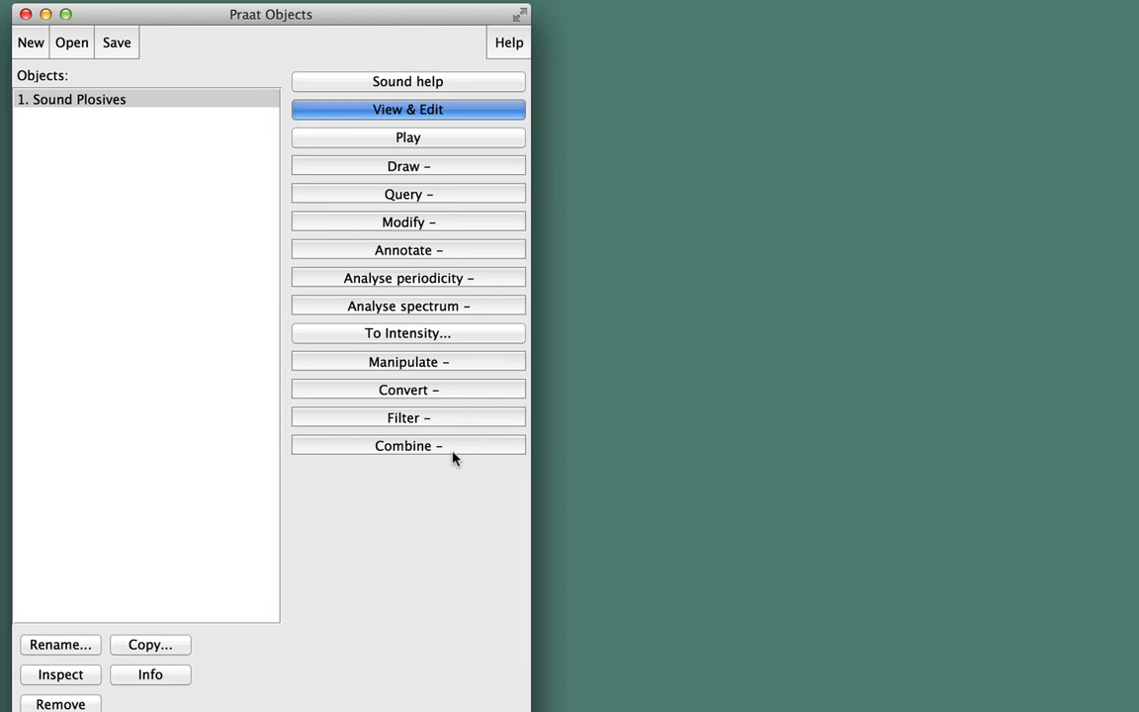
- Read Plosives.wav a second time to create a second Sound Plosives object
click(71, 44)
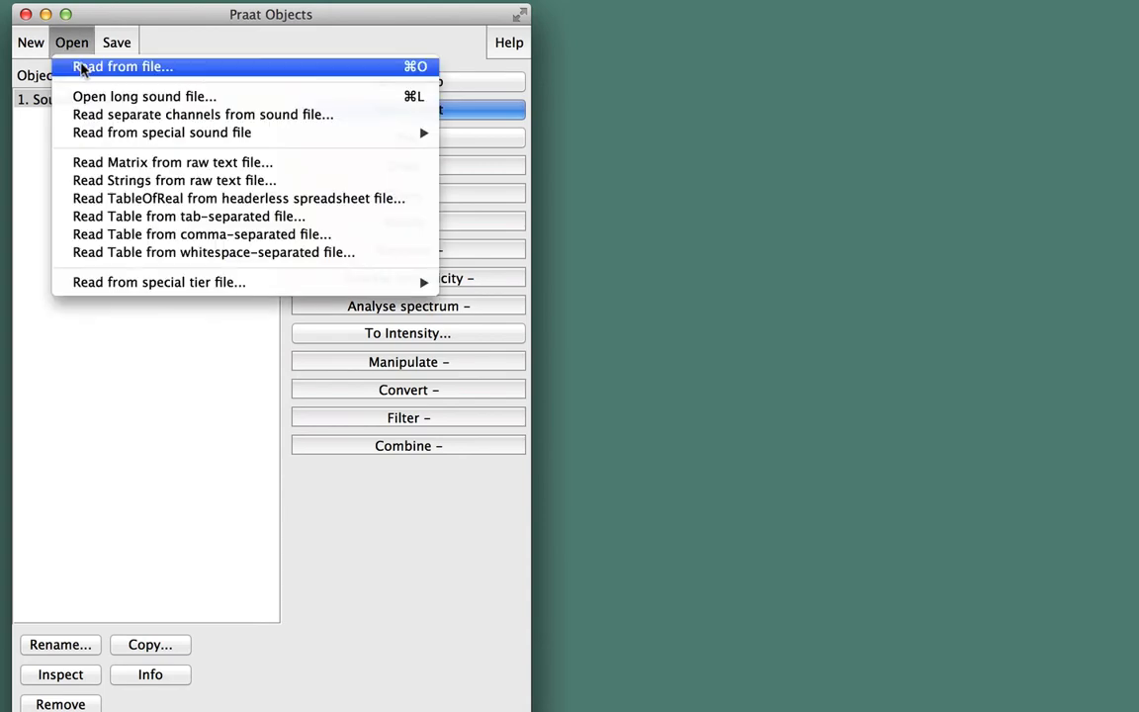
click(83, 66)
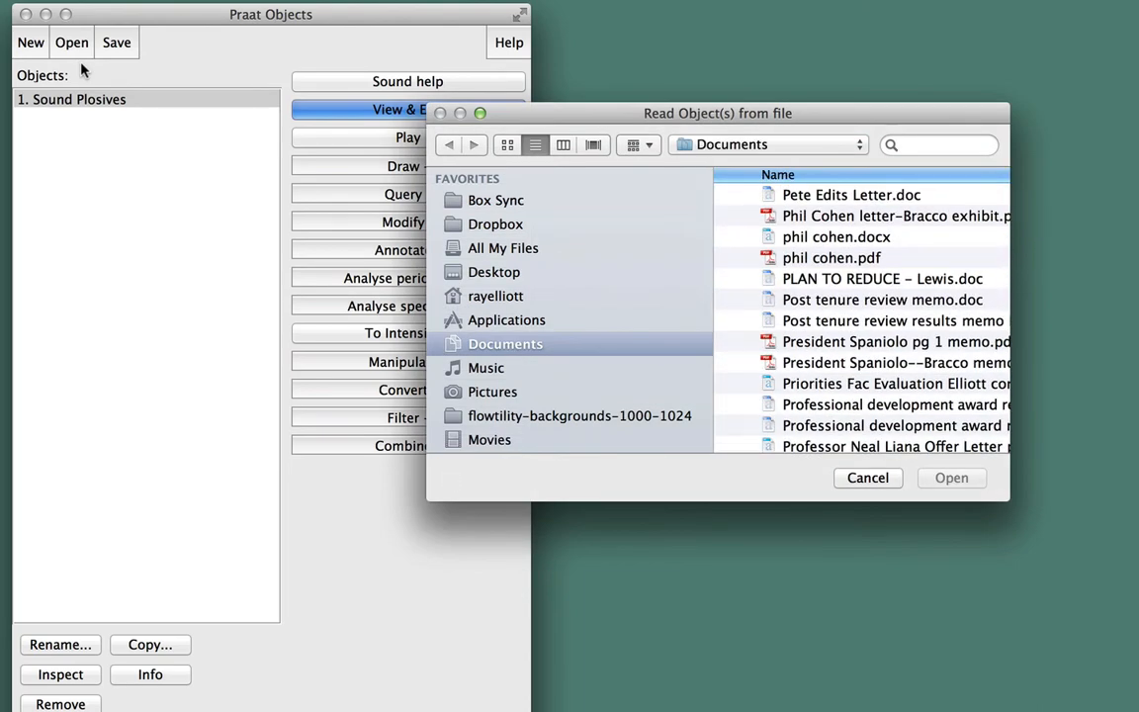
click(910, 144)
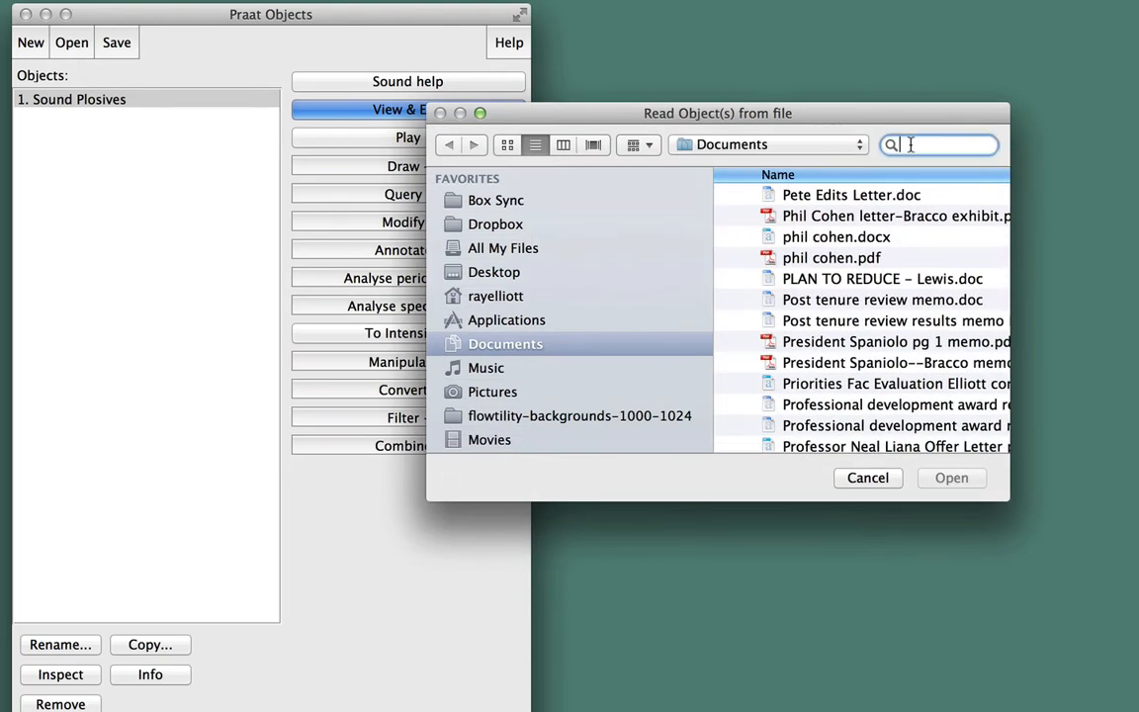
text(plosiv)
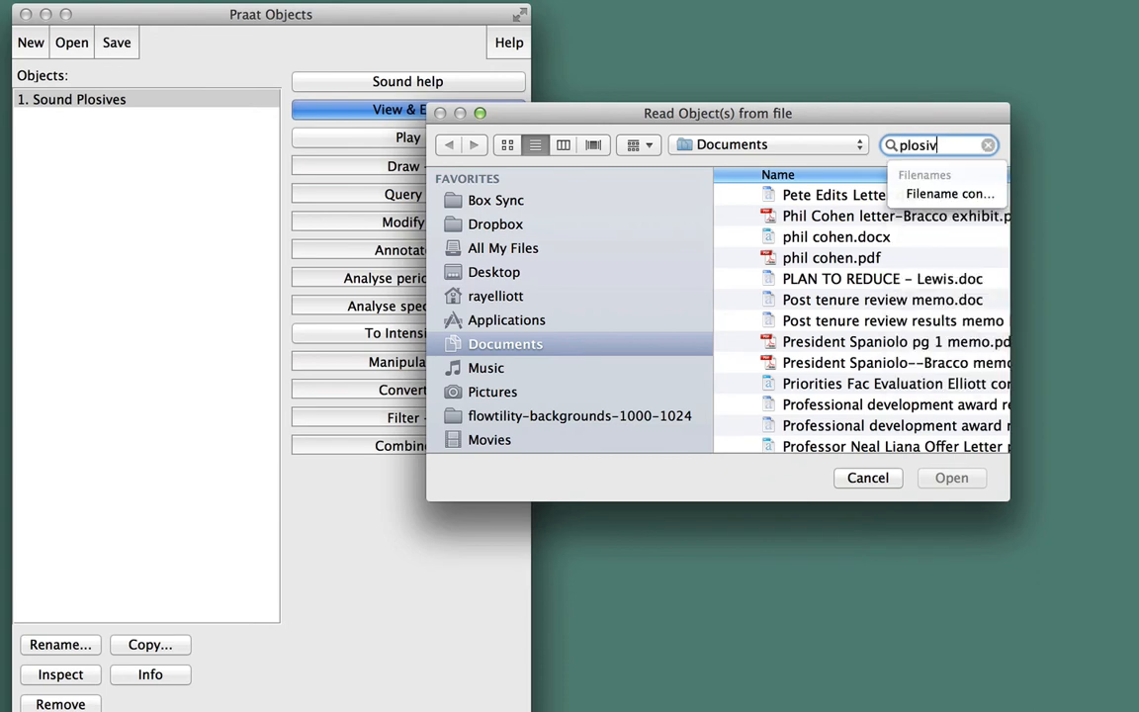
text(es.wa)
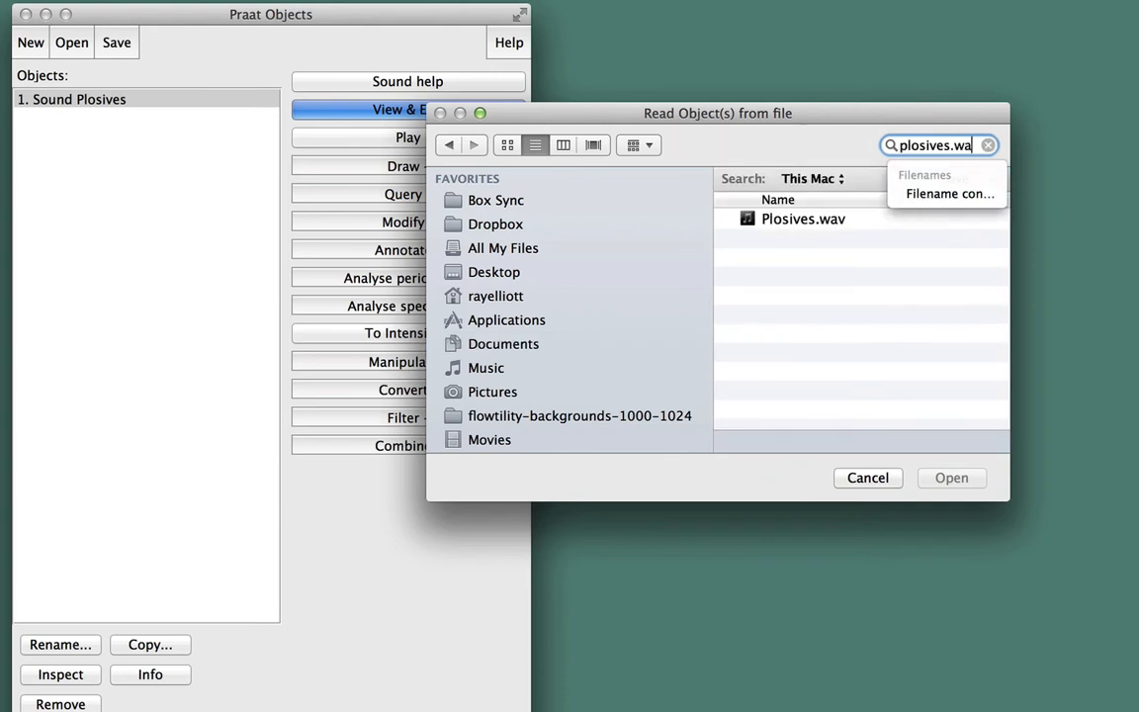
text(v)
click(805, 221)
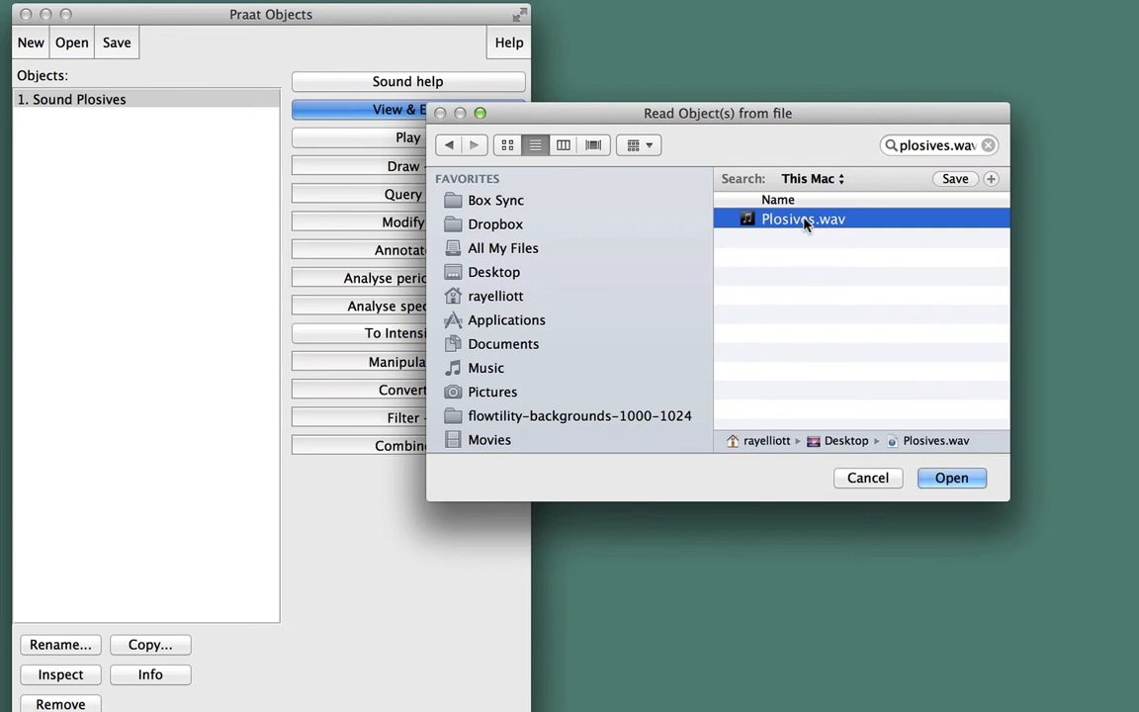
click(946, 475)
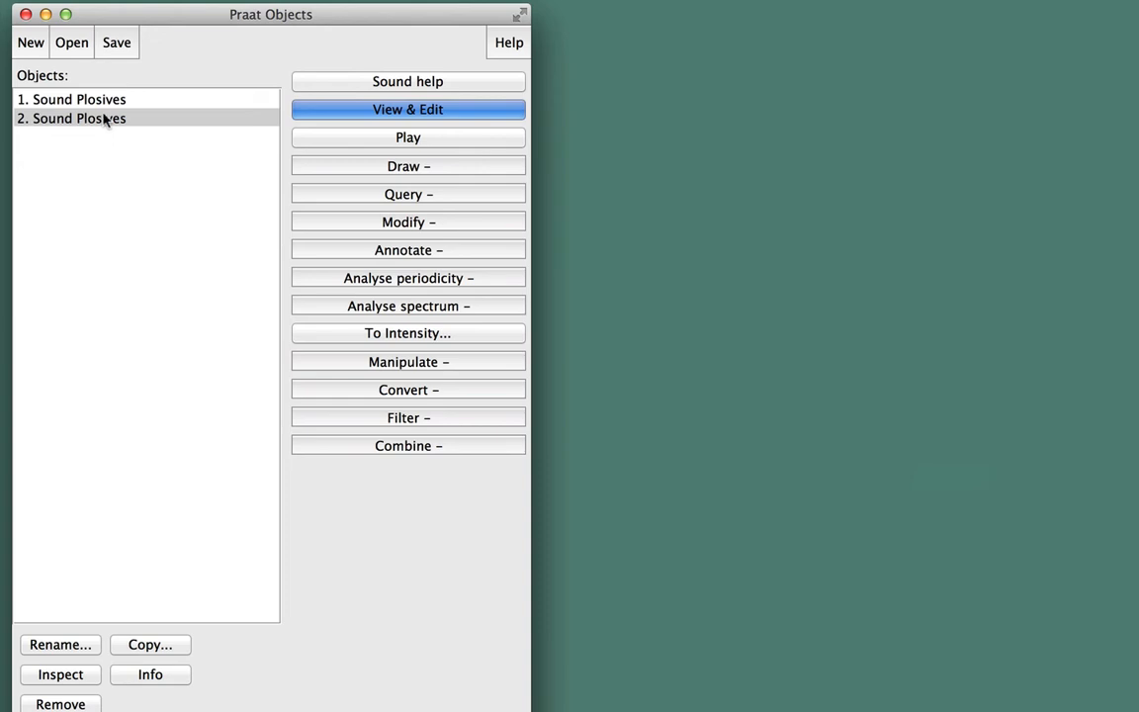
- Open the second sound for editing and cut out the stretch from about 2.48 to 4.25 seconds
click(347, 111)
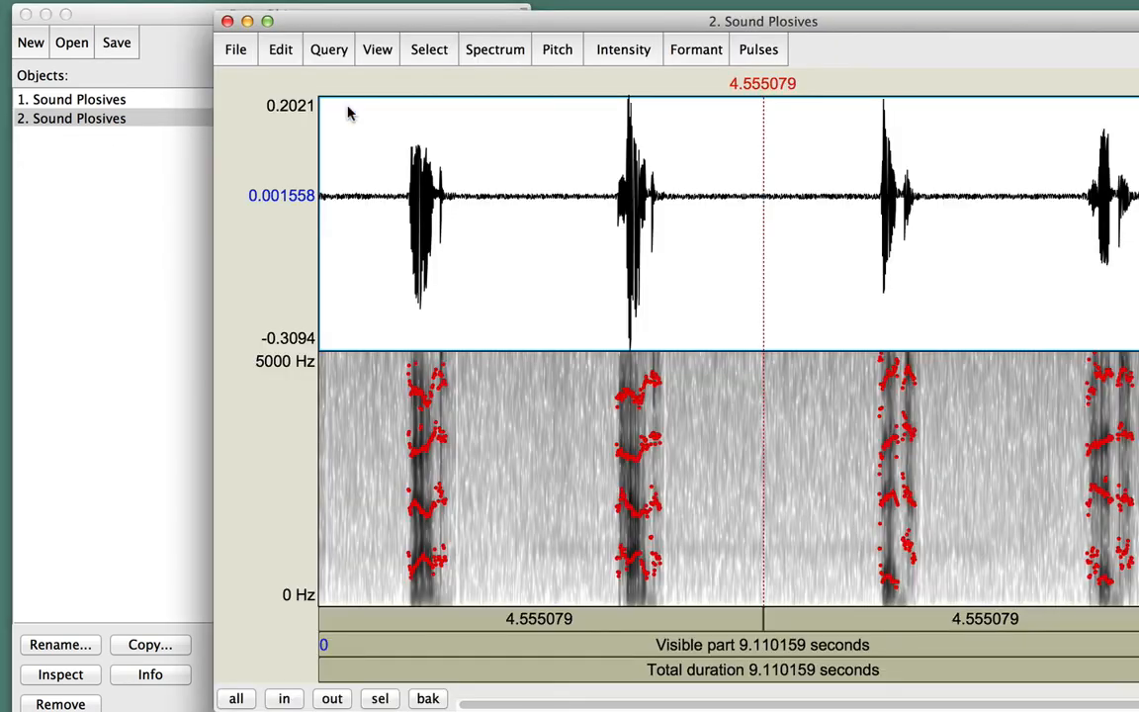
drag(560, 218, 727, 222)
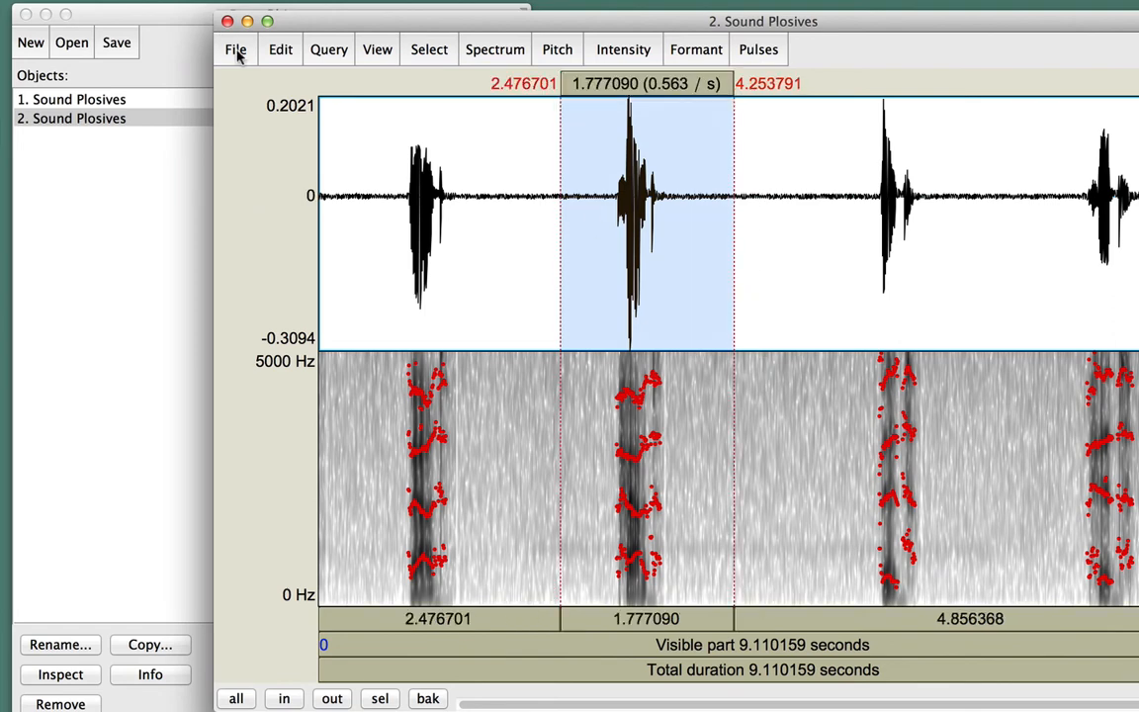
click(280, 49)
click(294, 103)
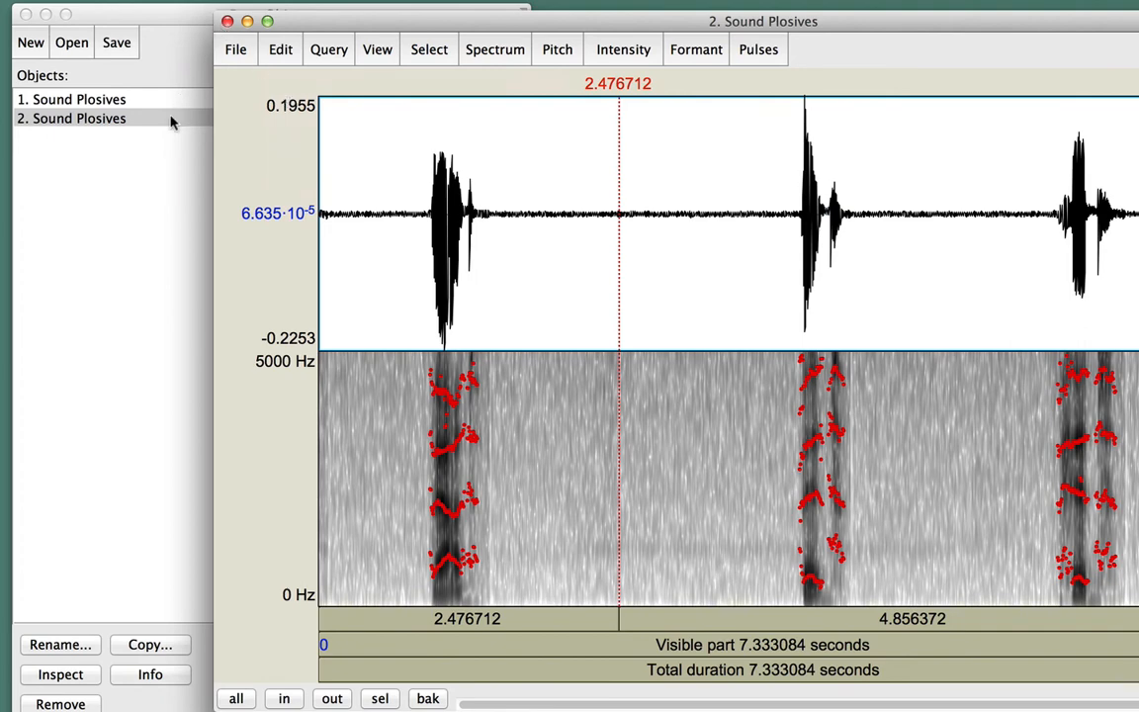
- Save the edited second sound as a WAV file named Plosives revised.wav on the Desktop
click(158, 170)
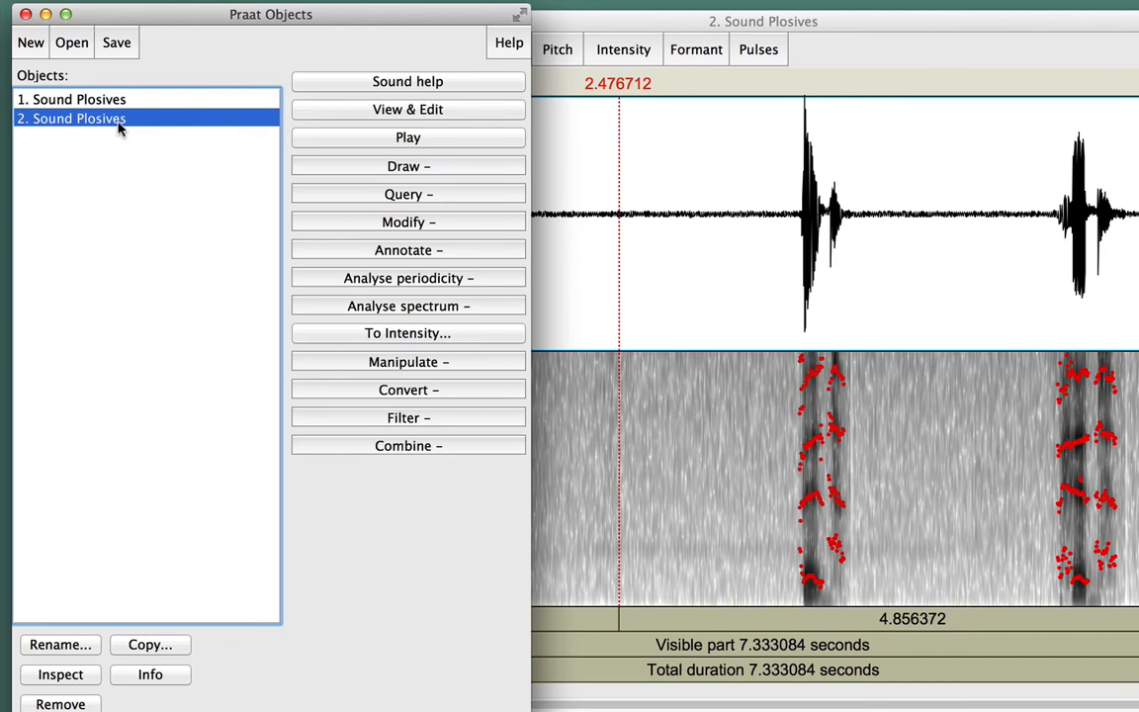
click(115, 42)
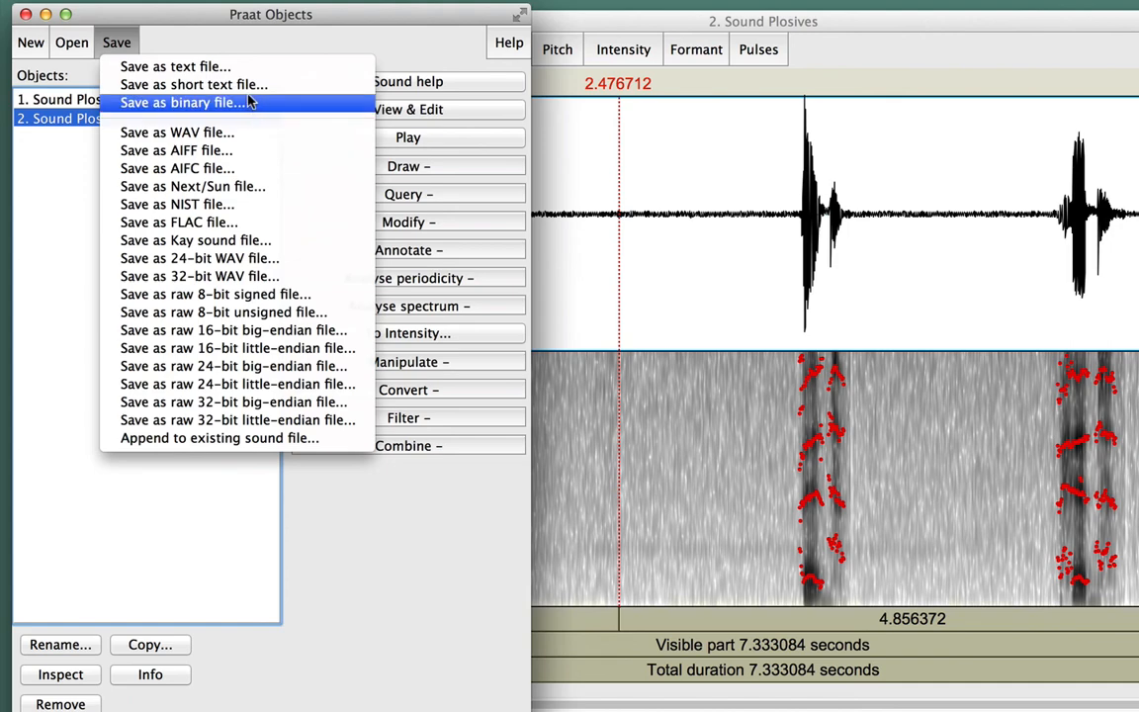
click(211, 136)
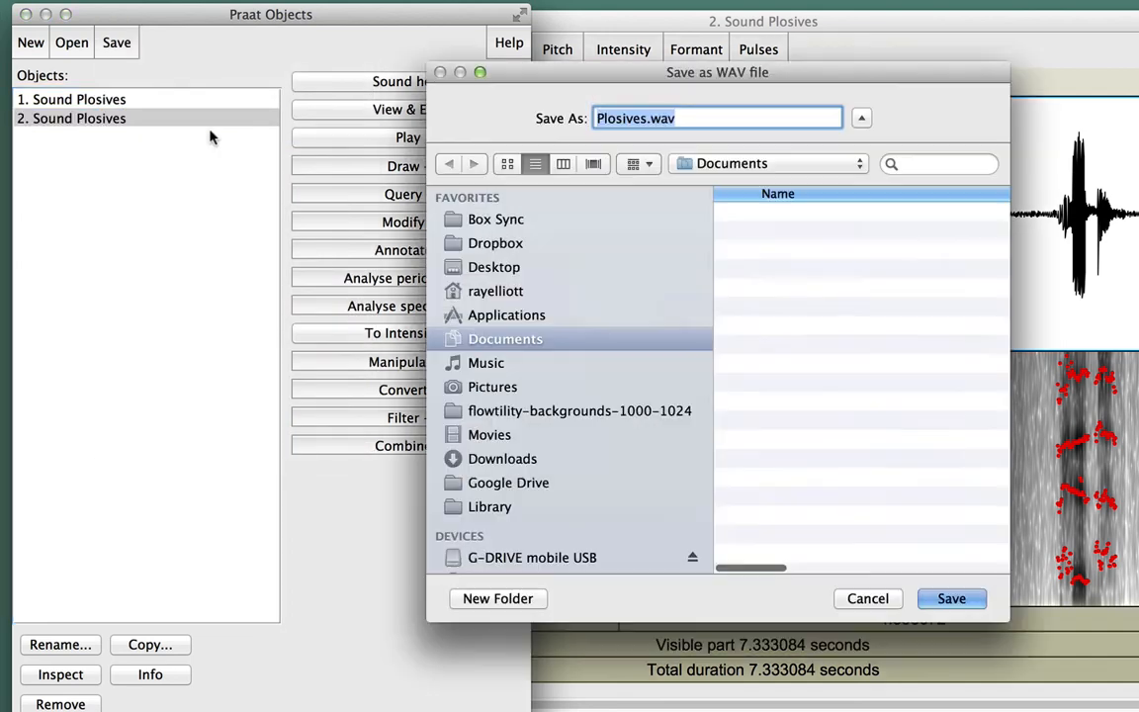
key(Right)
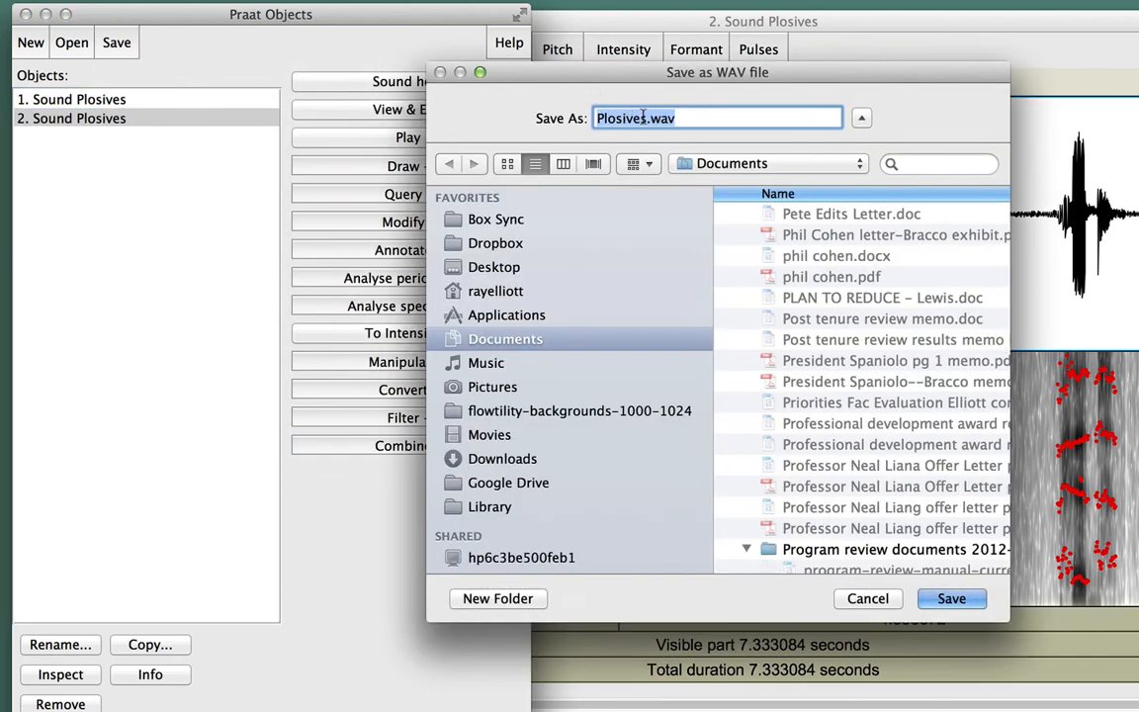
text(revised)
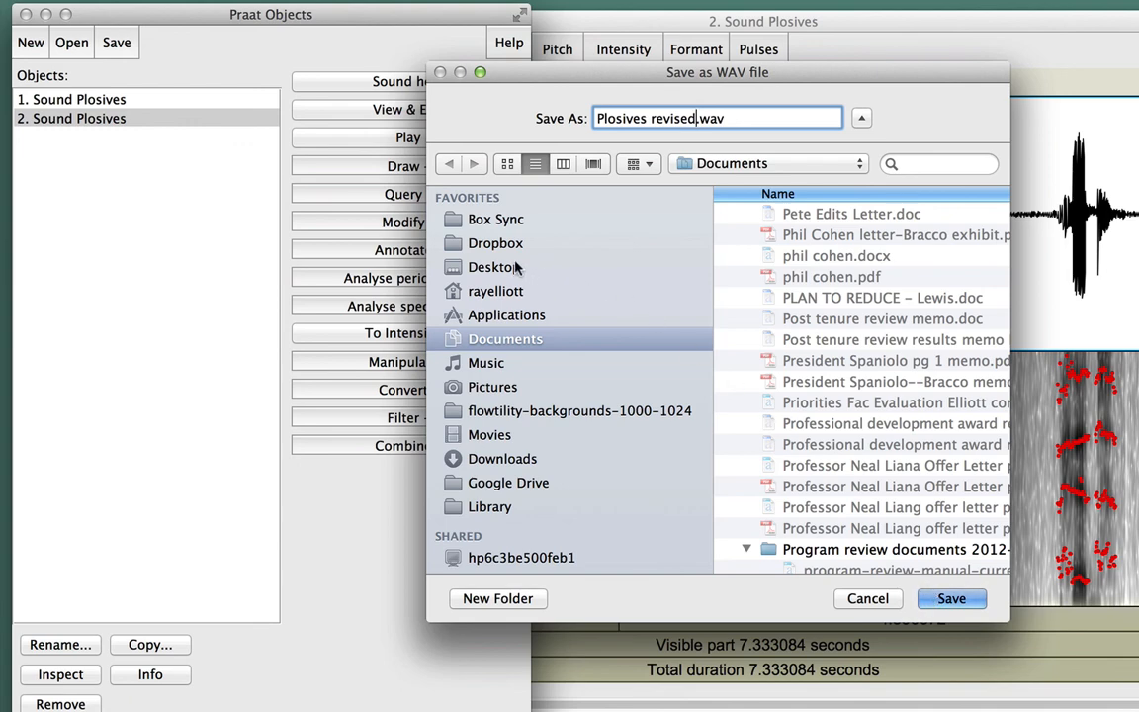
click(501, 269)
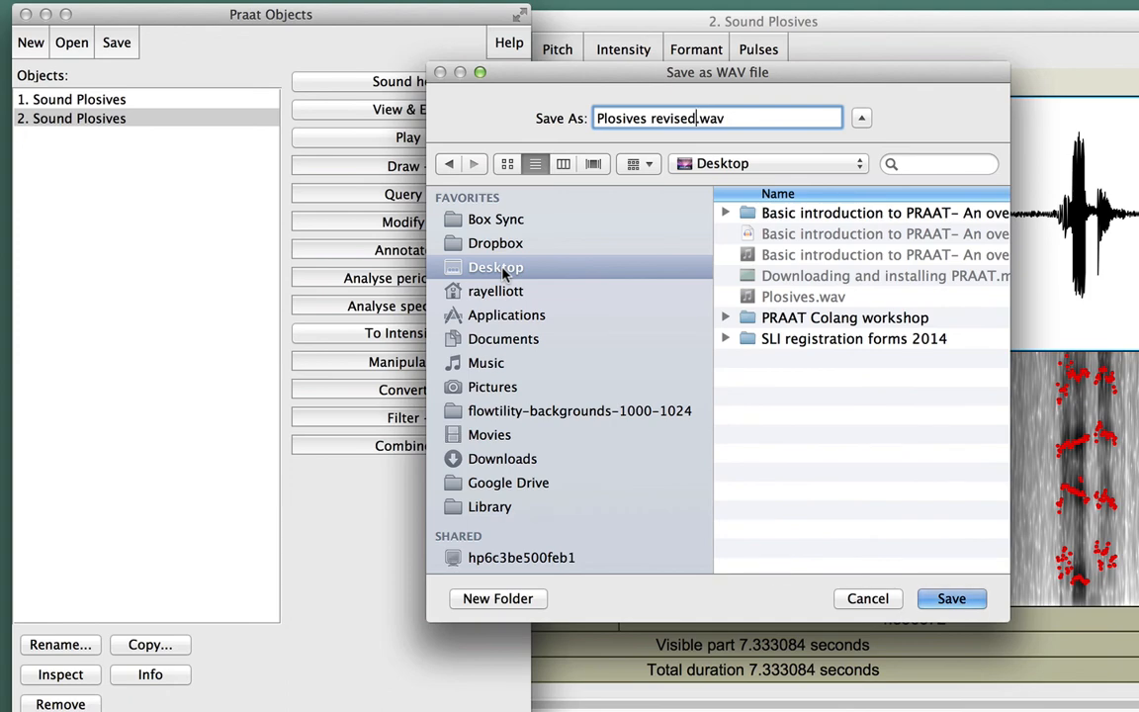
click(951, 599)
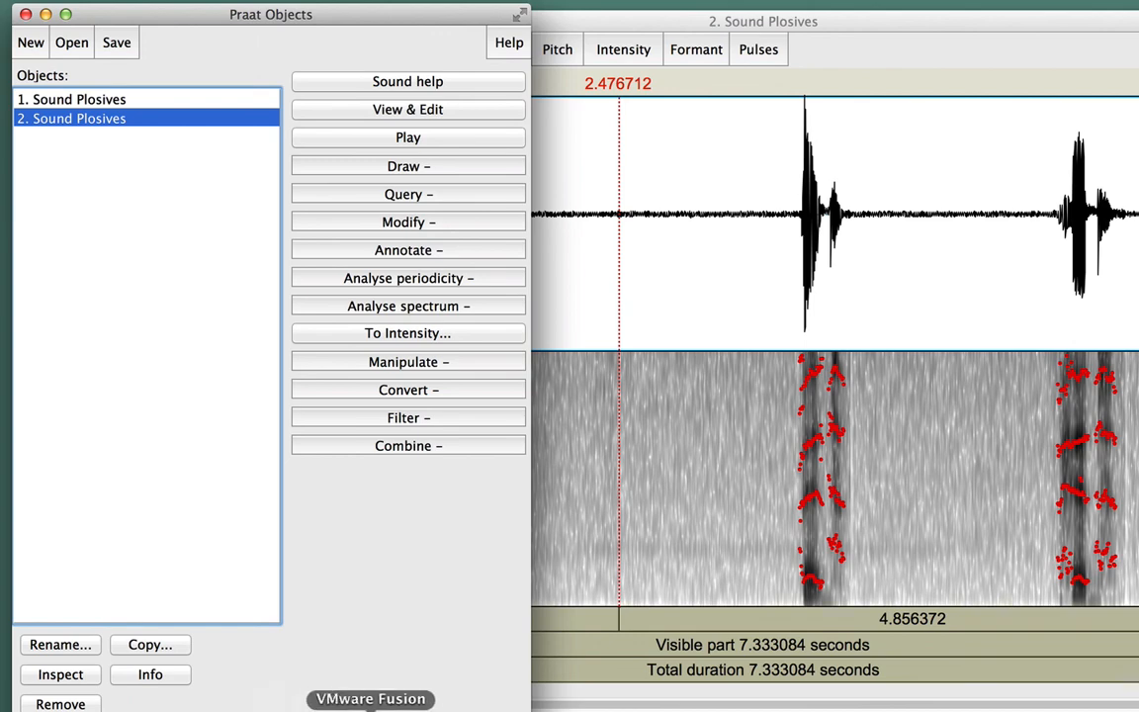
- Open the Praat Intro tutorial from the help menu
click(508, 45)
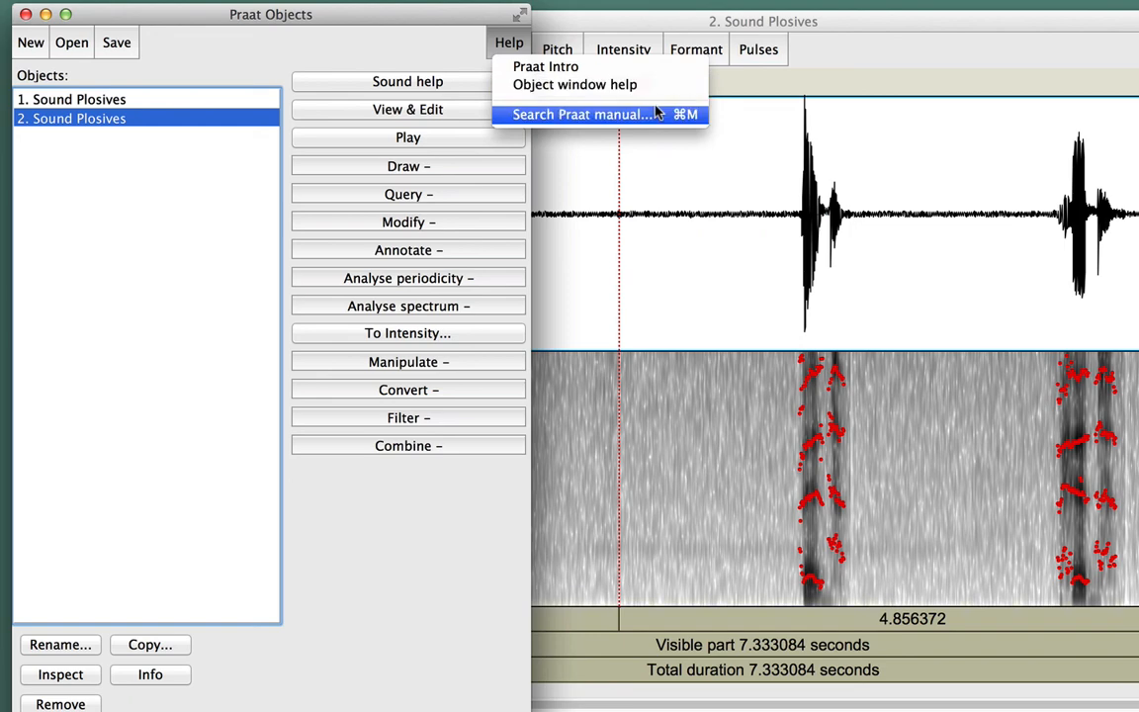
click(580, 66)
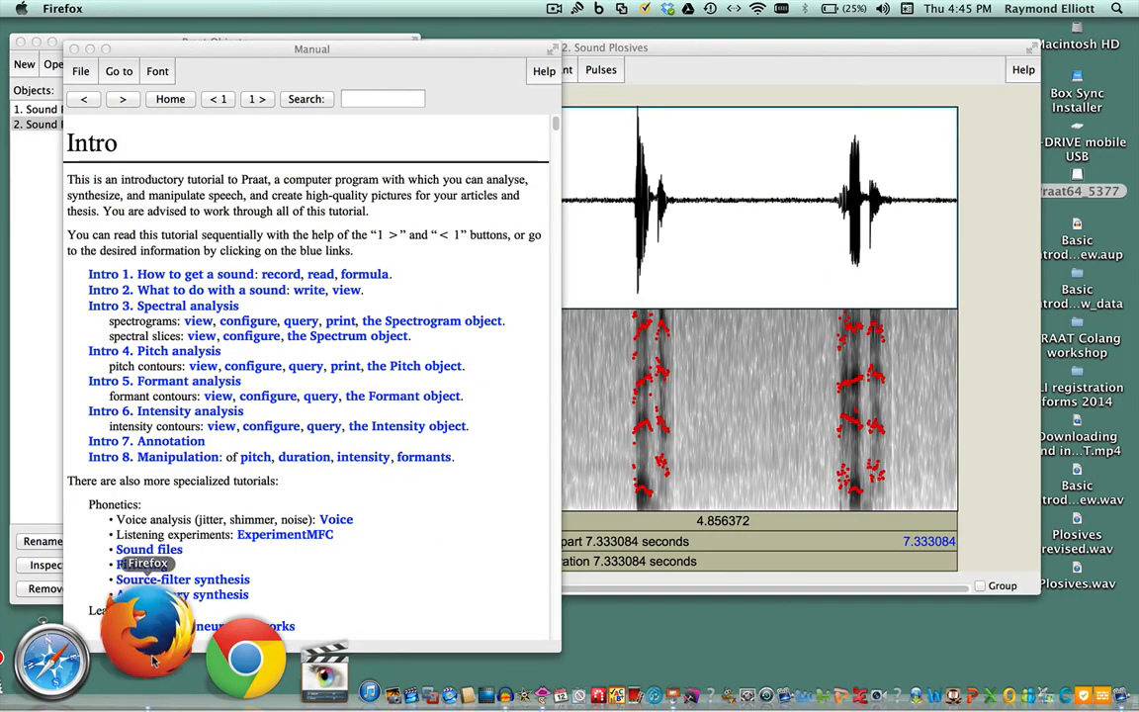
click(153, 660)
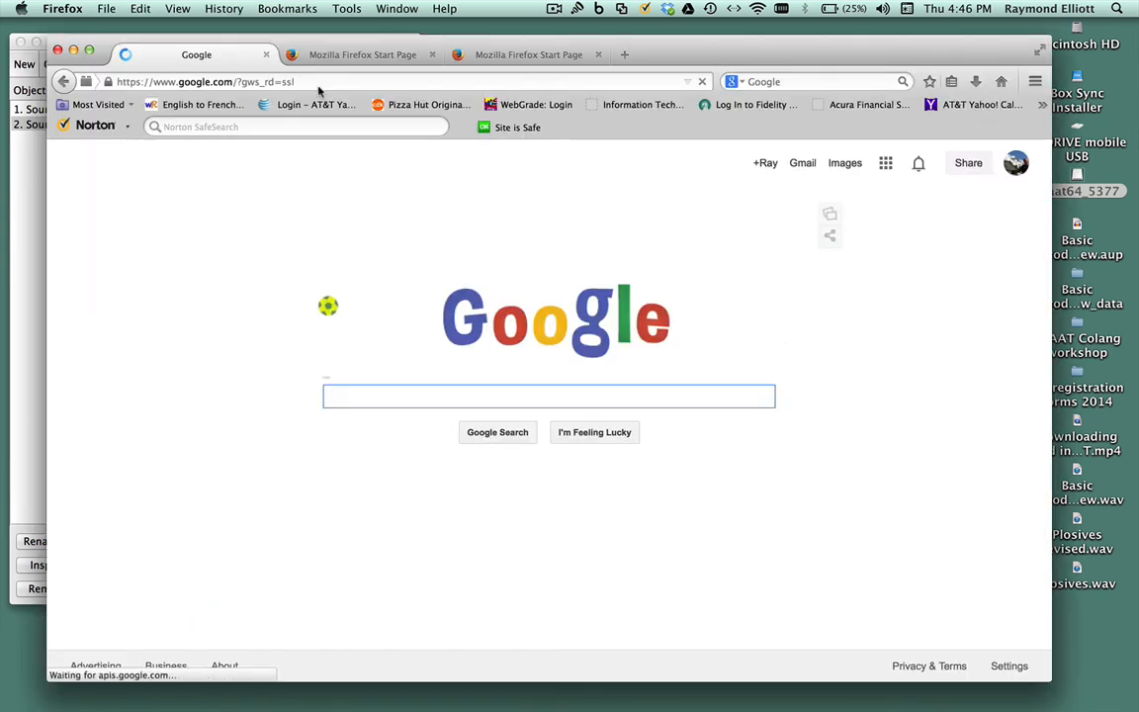
click(321, 82)
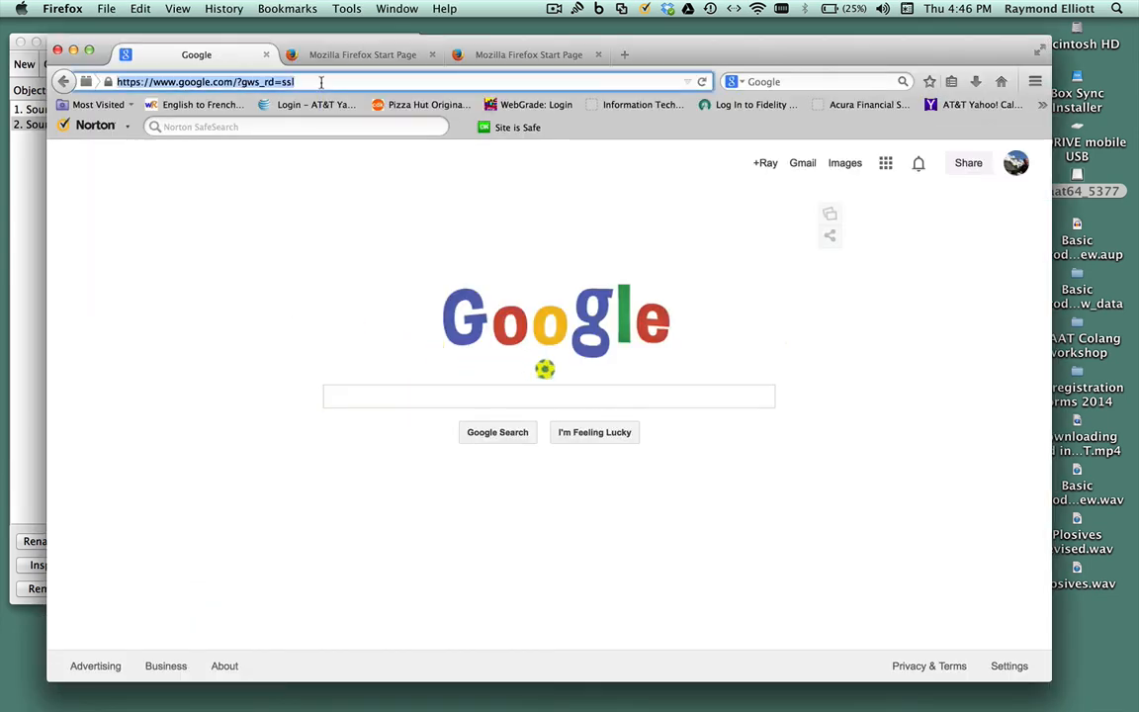
text(www.praat.org/)
key(Return)
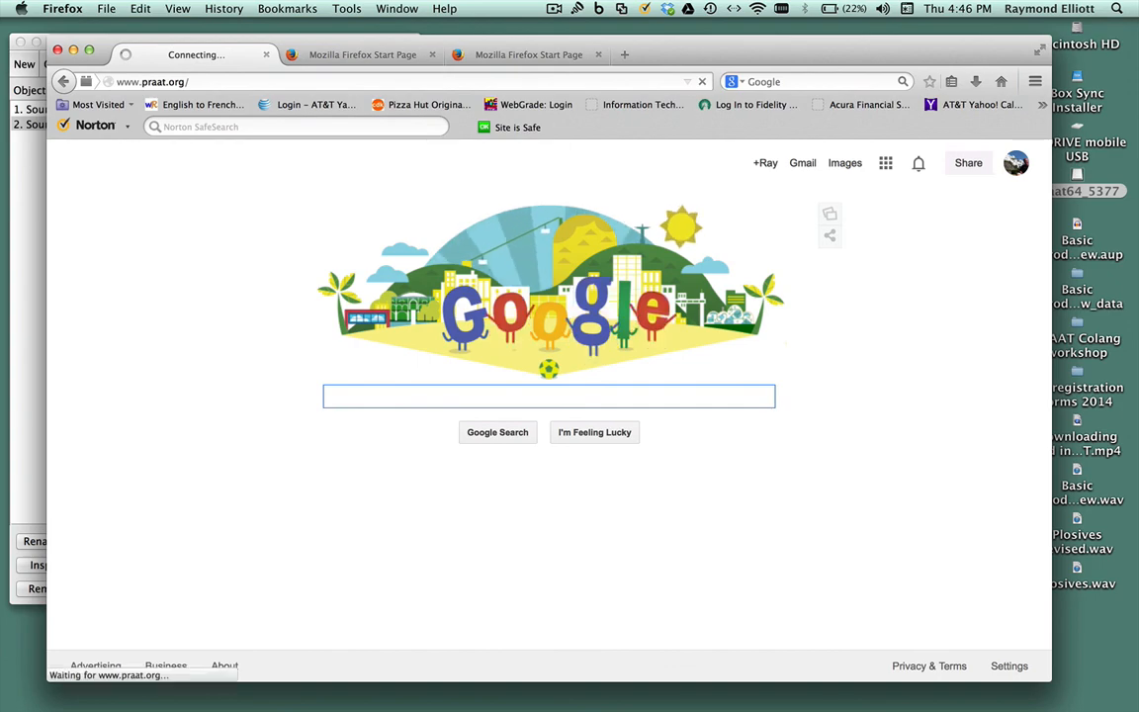